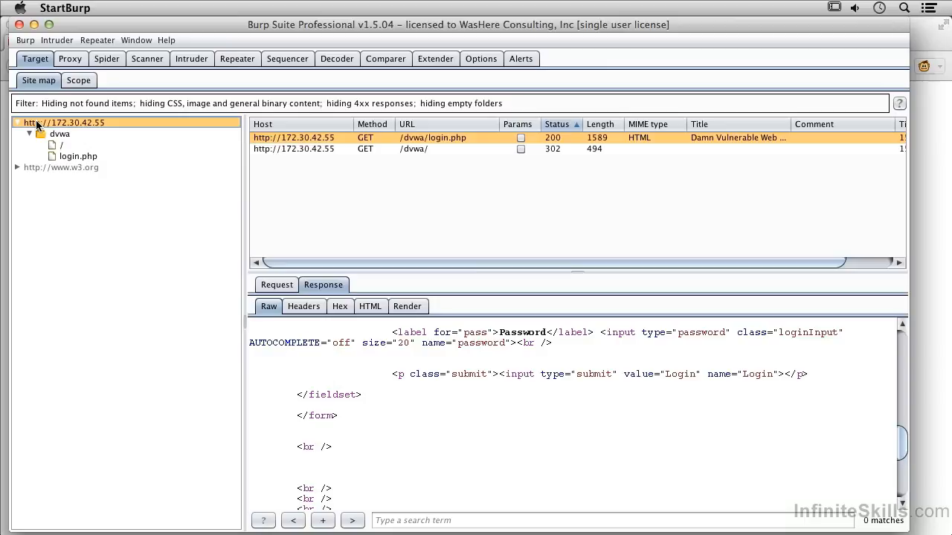
Spider the 172.30.42.55 host from the site map, accepting its addition to the spidering scope
{"action": "right_click", "coordinate": [38, 125]}
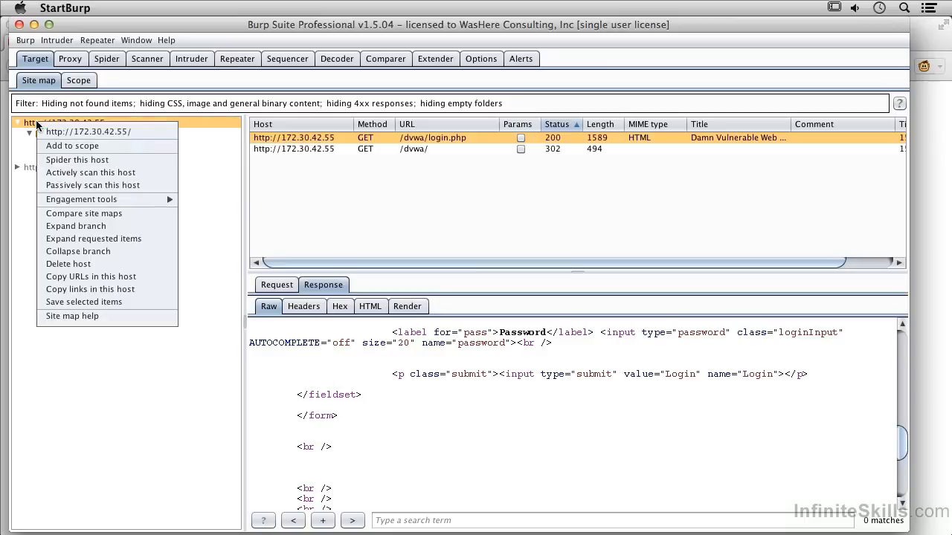
{"action": "left_click", "coordinate": [91, 161]}
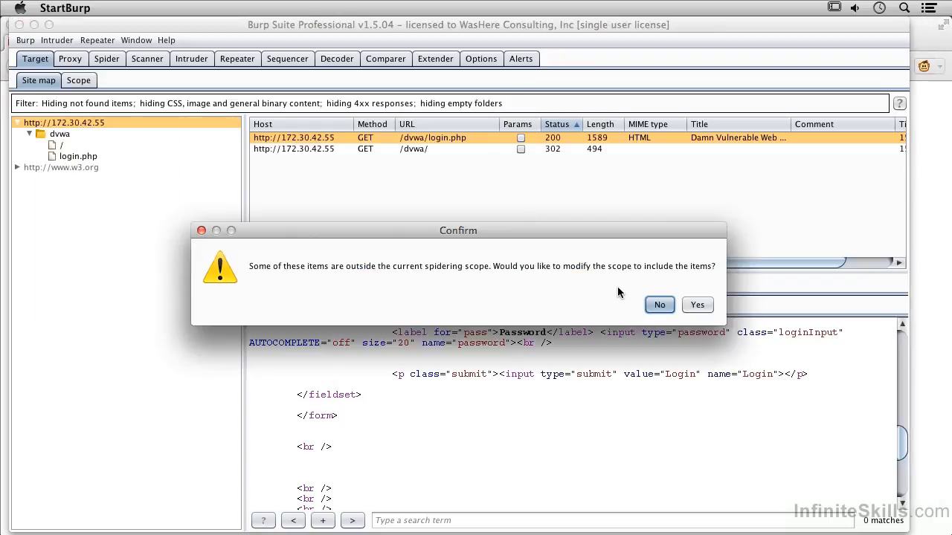
{"action": "left_click", "coordinate": [698, 304]}
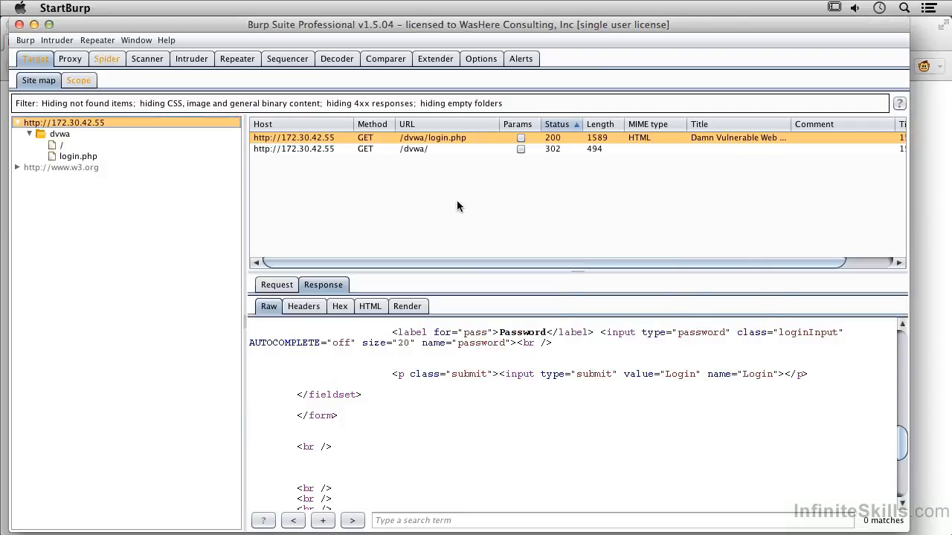
In the /dvwa/login.php form prompt, enter username admin and the account password
{"action": "left_click", "coordinate": [76, 82]}
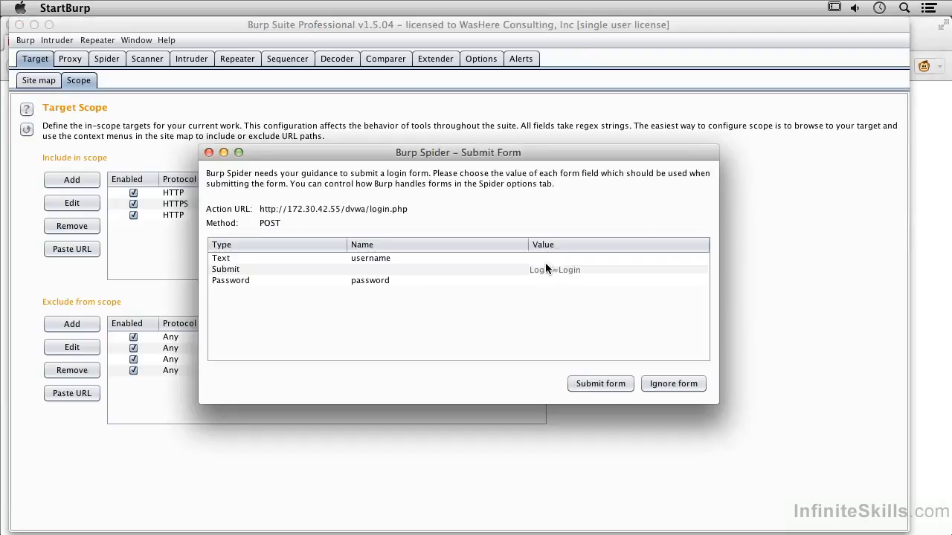
{"action": "left_click", "coordinate": [545, 258]}
{"action": "type", "text": "admin"}
{"action": "key", "text": "Return"}
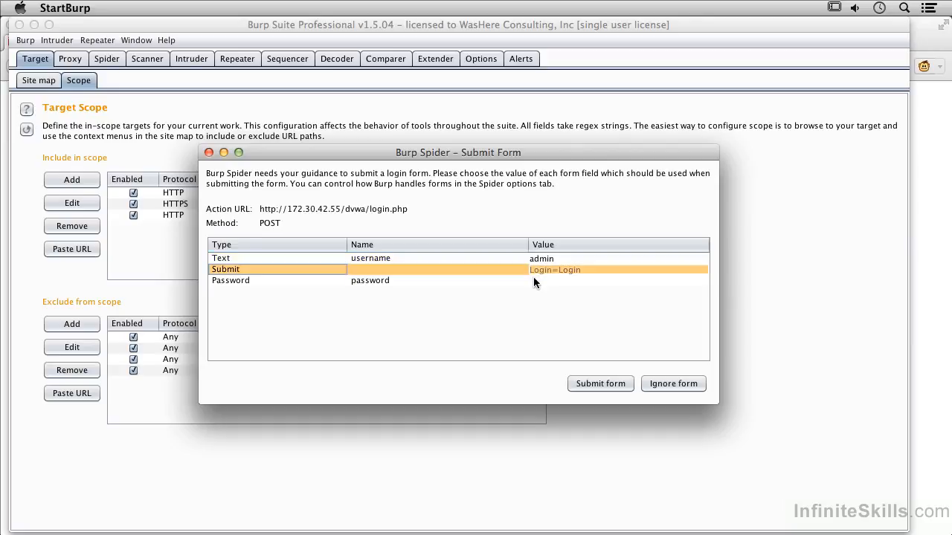
{"action": "left_click", "coordinate": [533, 281]}
{"action": "type", "text": "password"}
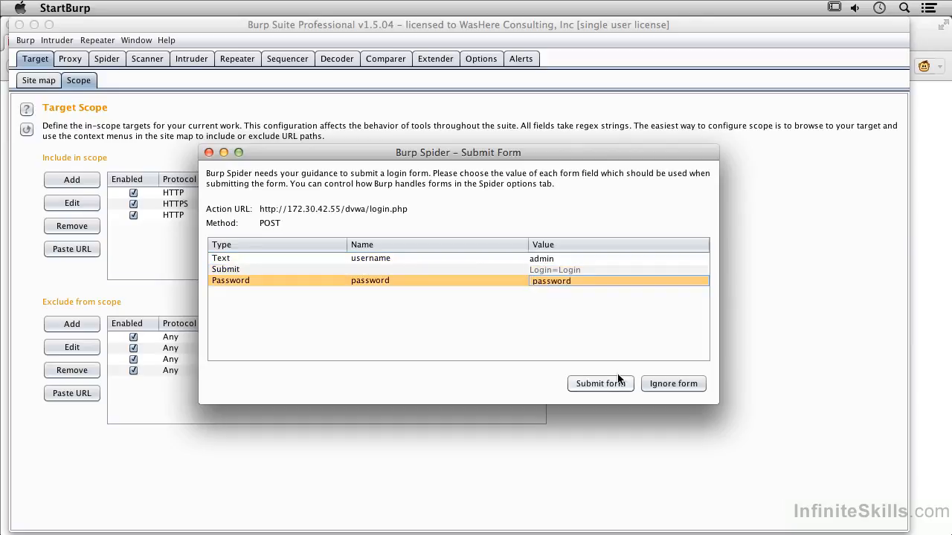
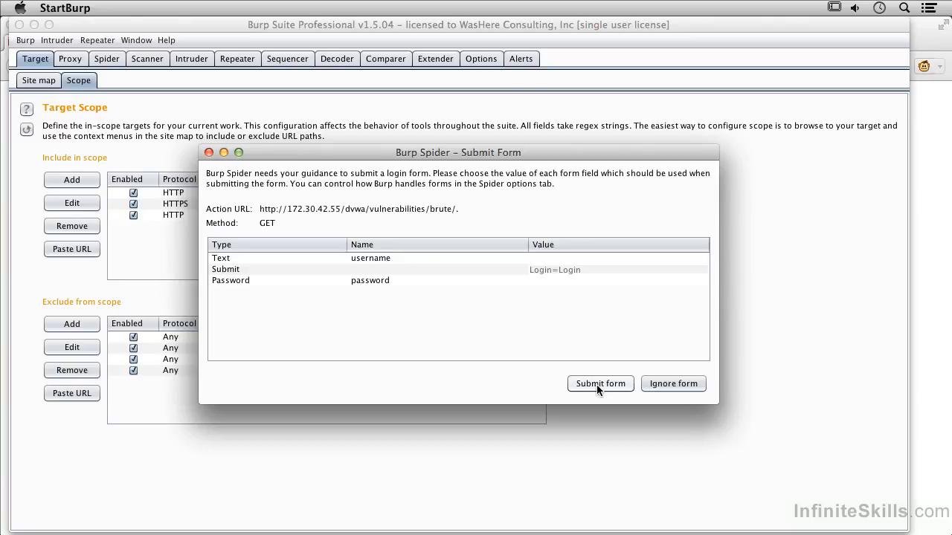
Let the spider submit the /dvwa/vulnerabilities/brute/ login form from its Submit Form prompt
{"action": "left_click", "coordinate": [599, 384]}
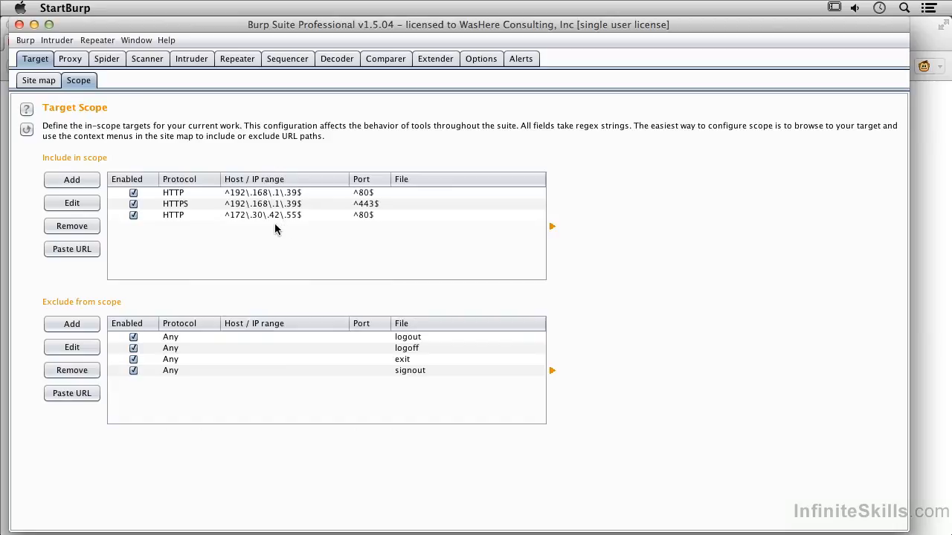
Check the spider's progress, then review the 172.30.42.55 site map with its cgi-bin, dvwa, guessnum and jotto pages
{"action": "left_click", "coordinate": [301, 215]}
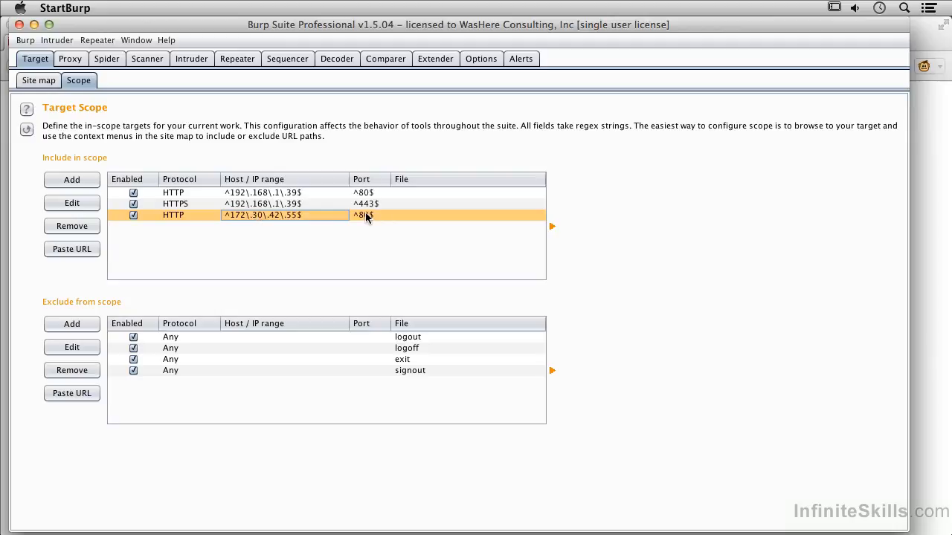
{"action": "left_click", "coordinate": [28, 84]}
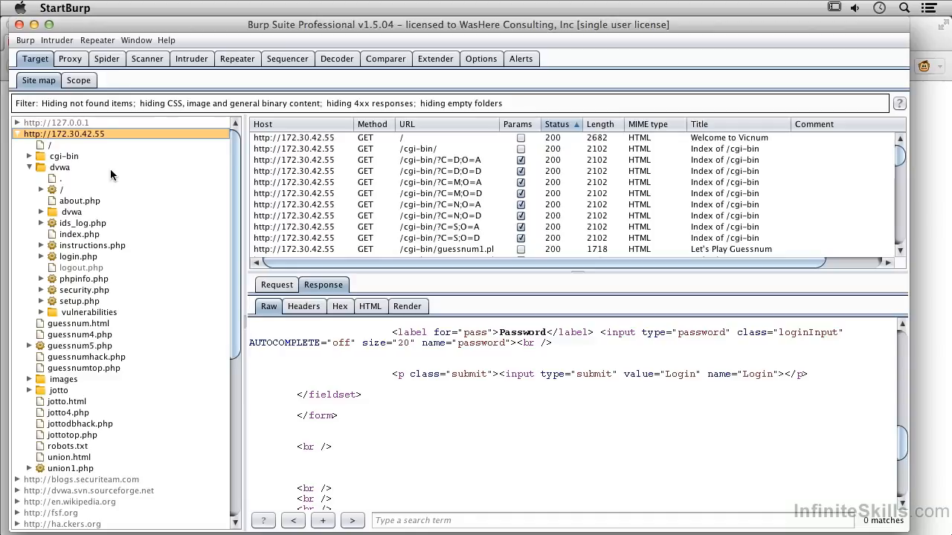
{"action": "left_click", "coordinate": [113, 60]}
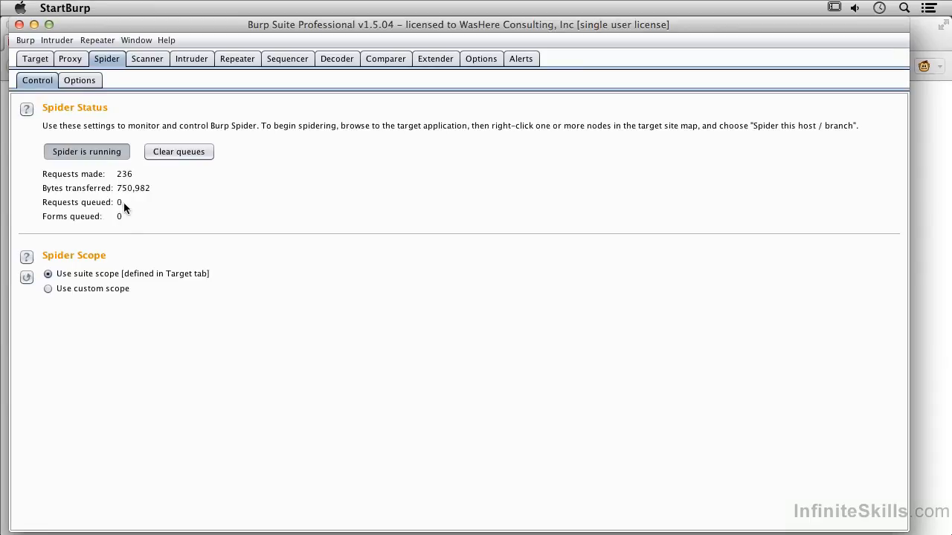
{"action": "left_click", "coordinate": [36, 58]}
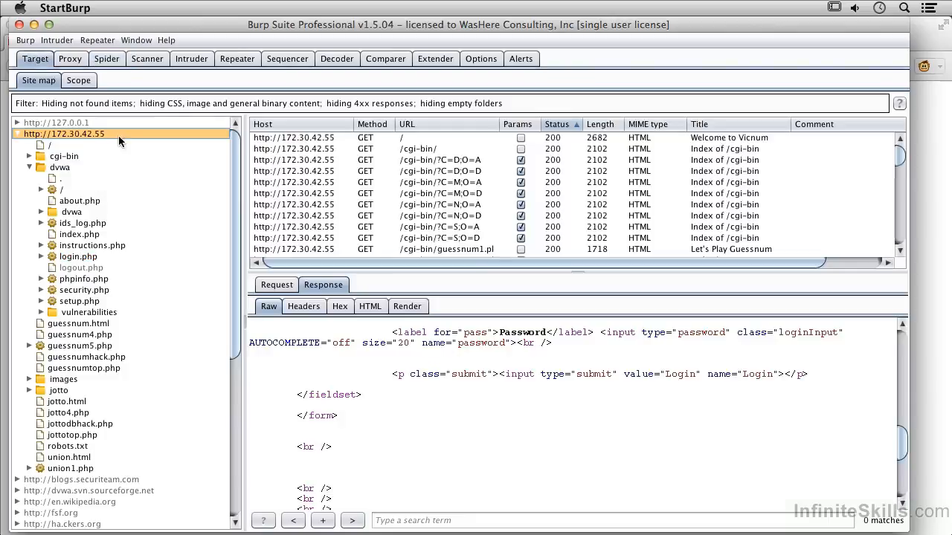
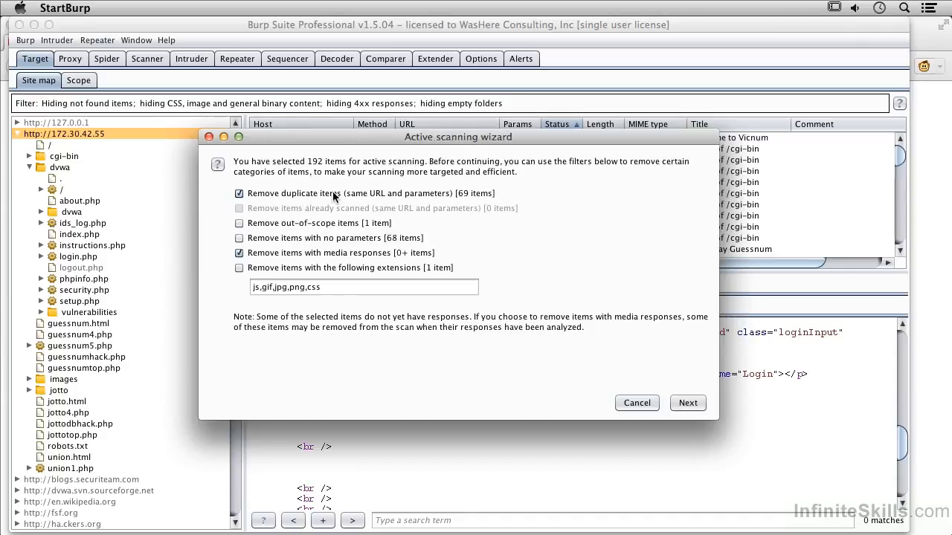
Drop js from the excluded extensions and remove gif, jpg, png and css items from the scan
{"action": "left_click", "coordinate": [326, 268]}
{"action": "left_click", "coordinate": [291, 269]}
{"action": "left_click", "coordinate": [262, 288]}
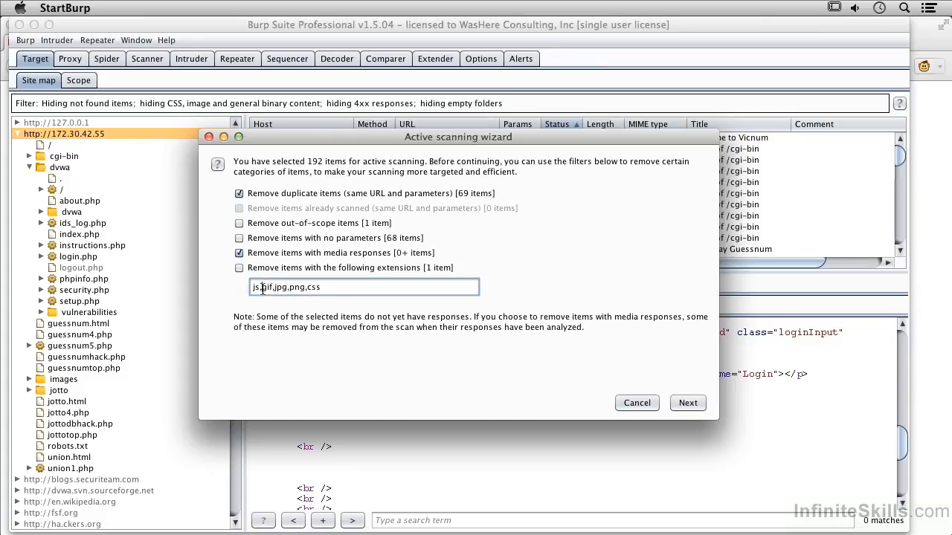
{"action": "key", "text": "Delete"}
{"action": "key", "text": "Delete"}
{"action": "key", "text": "Delete"}
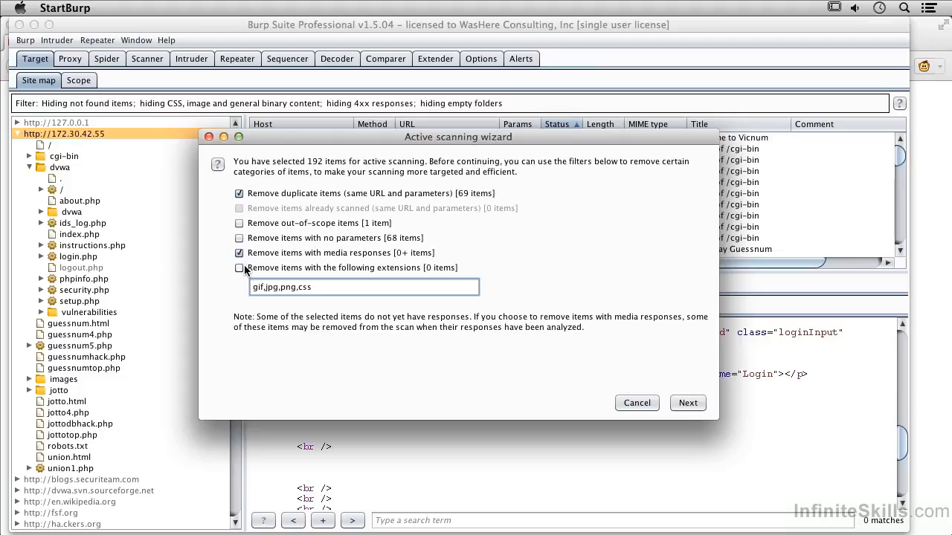
{"action": "left_click", "coordinate": [238, 268]}
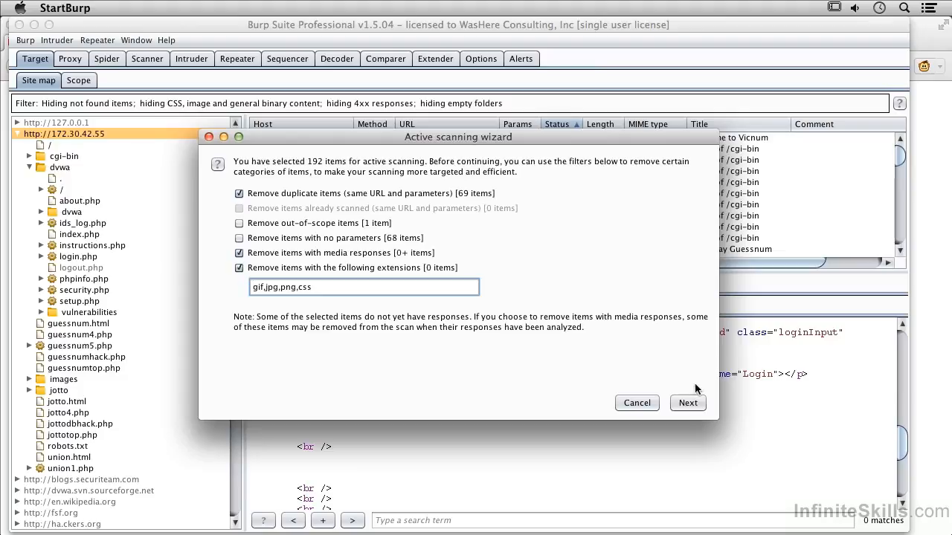
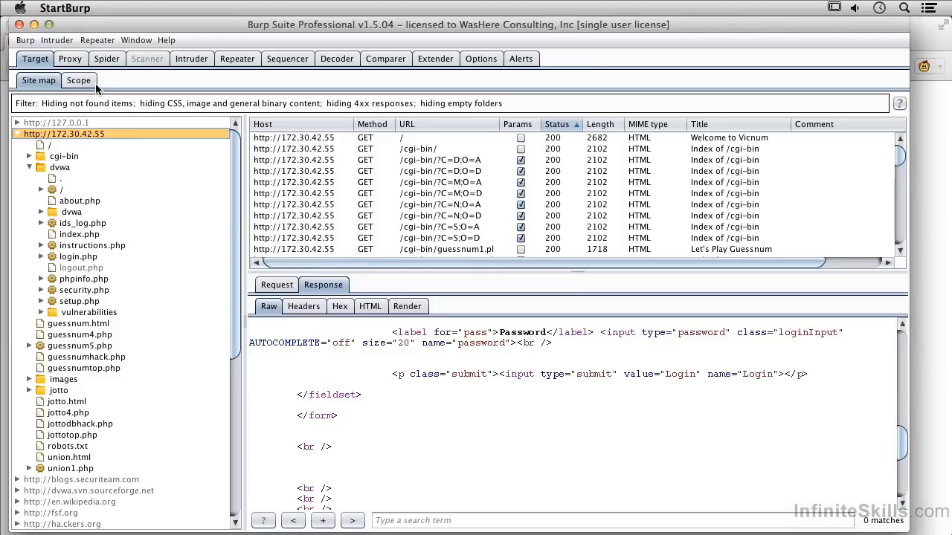
Check the target scope, then view Scanner Results showing the high-severity cleartext password issue on /dvwa/login.php
{"action": "left_click", "coordinate": [83, 81]}
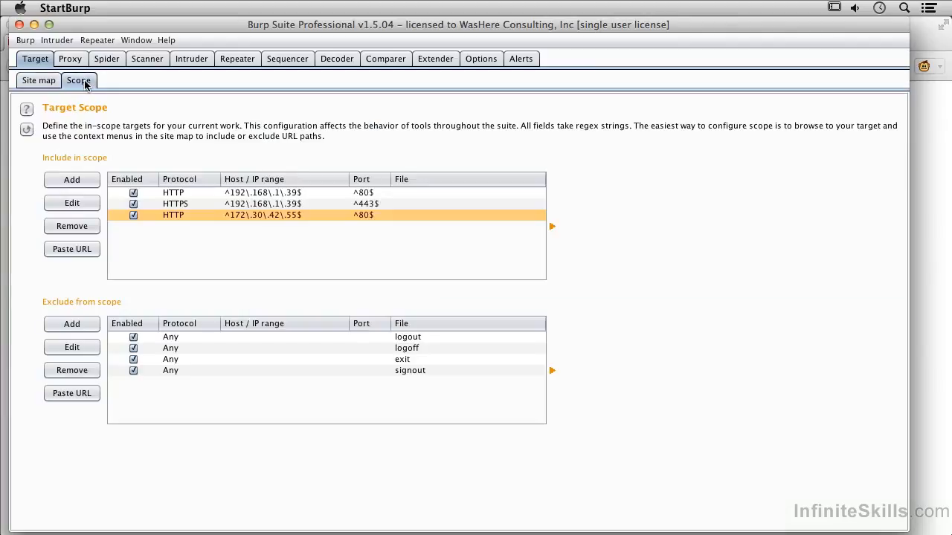
{"action": "left_click", "coordinate": [155, 63]}
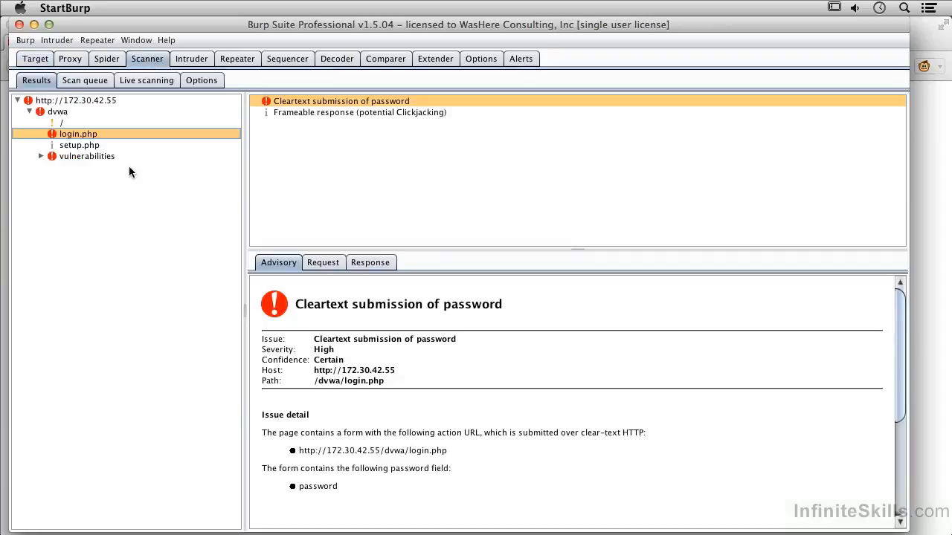
Expand the vulnerabilities node and its brute folder in the Results site tree to list their pages
{"action": "left_click", "coordinate": [42, 157]}
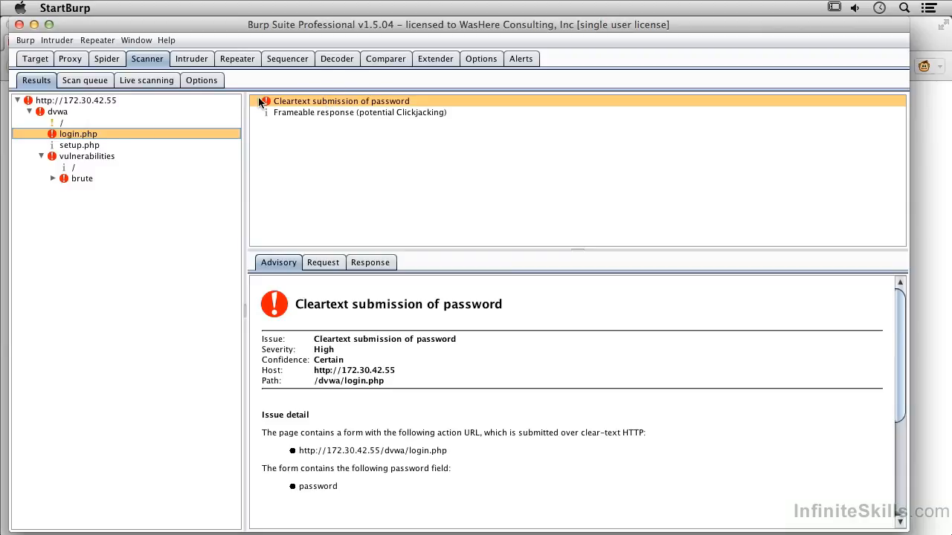
{"action": "left_click", "coordinate": [54, 178]}
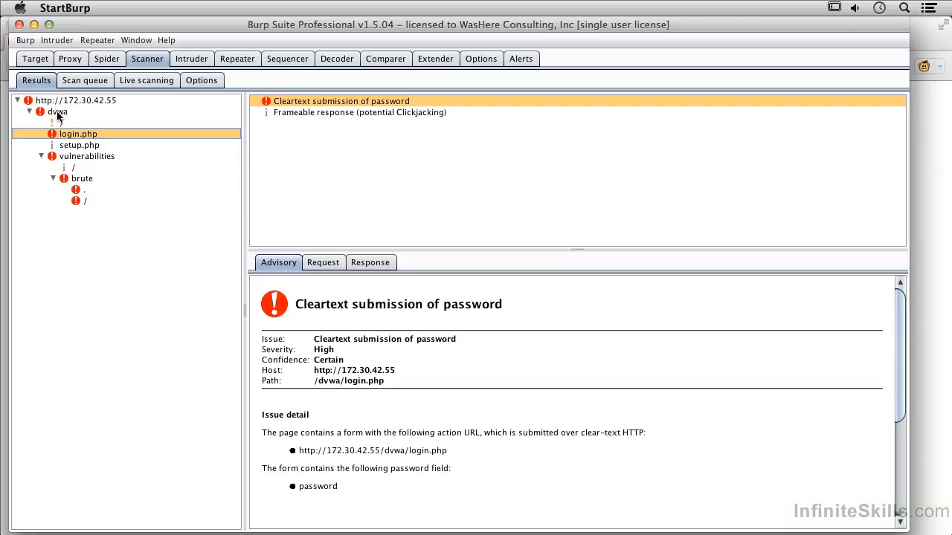
Review the brute issues, including the password-via-GET advisory, then the '.' and '/' pages' cleartext password findings
{"action": "left_click", "coordinate": [82, 185]}
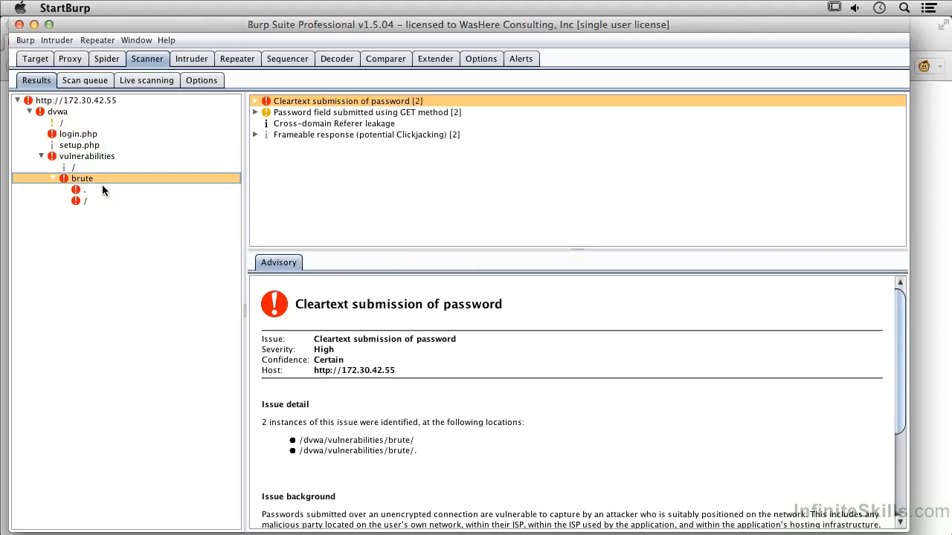
{"action": "left_click", "coordinate": [255, 111]}
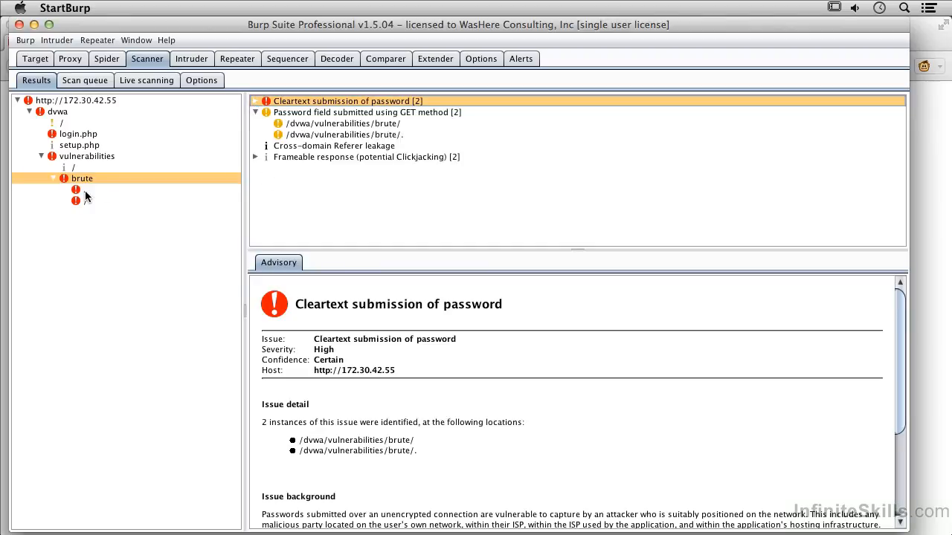
{"action": "left_click", "coordinate": [316, 126]}
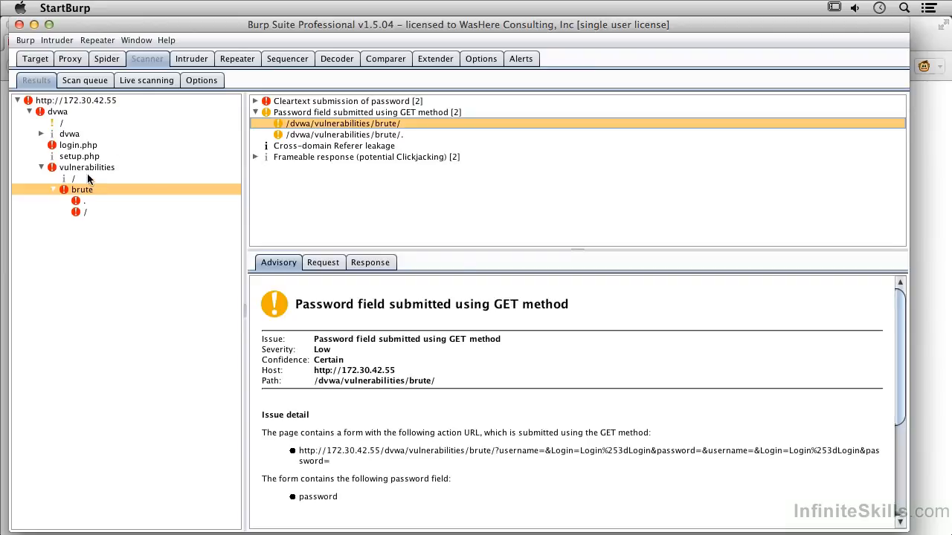
{"action": "left_click", "coordinate": [77, 201]}
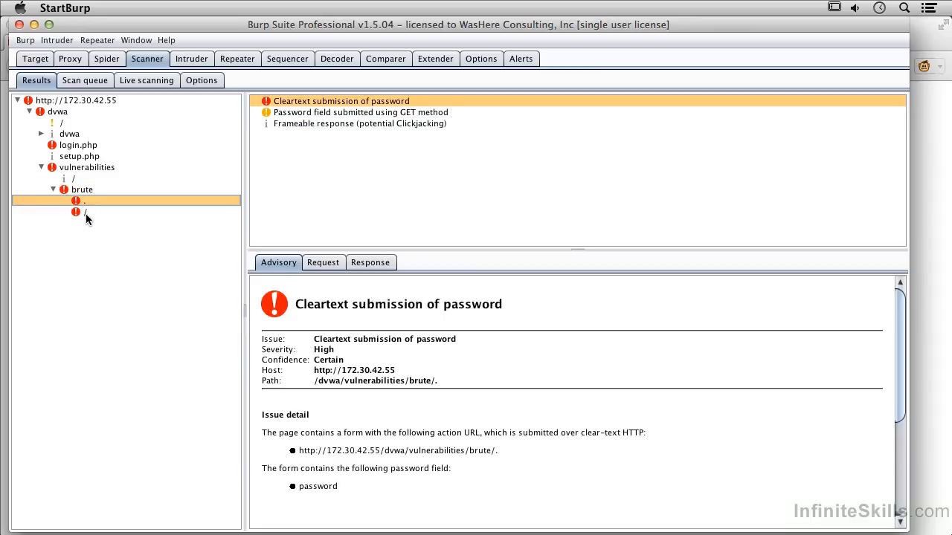
{"action": "left_click", "coordinate": [85, 212]}
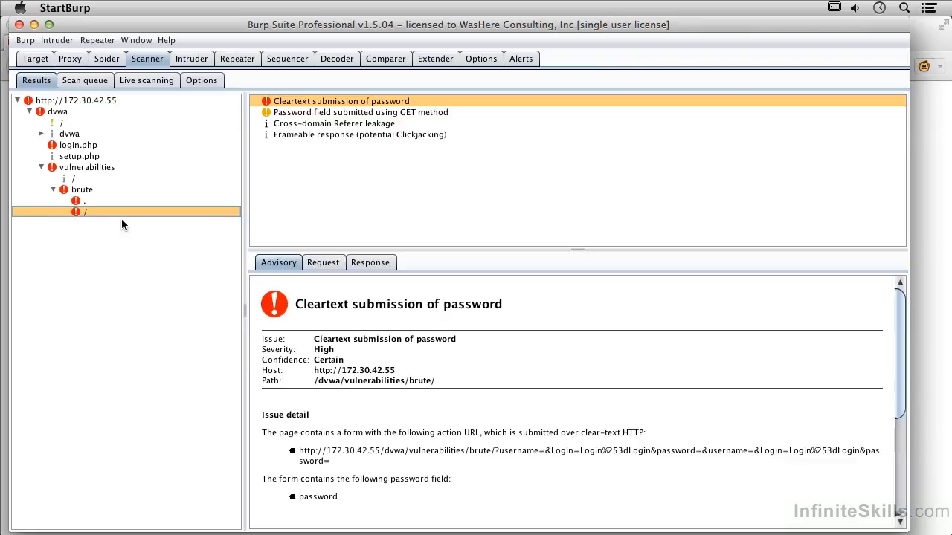
Scroll through the Scan queue to check item progress, such as /dvwa/index.php at 92%
{"action": "left_click", "coordinate": [93, 82]}
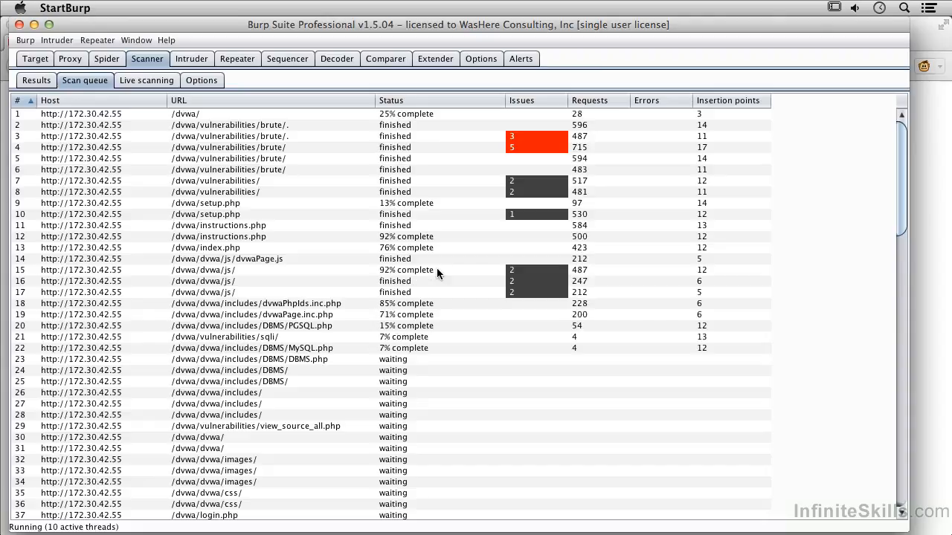
{"action": "scroll", "coordinate": [437, 268], "scroll_direction": "down", "scroll_amount": 15}
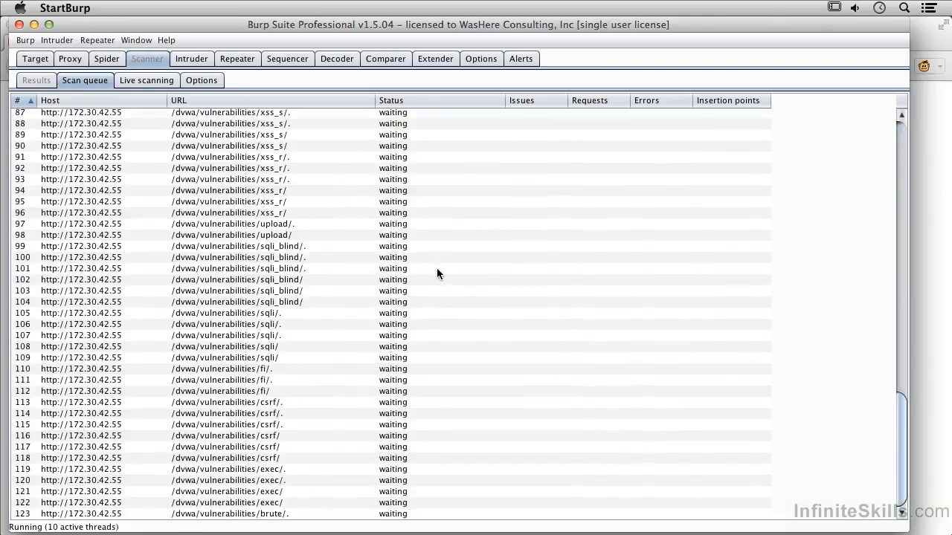
{"action": "scroll", "coordinate": [437, 272], "scroll_direction": "up", "scroll_amount": 15}
{"action": "scroll", "coordinate": [437, 268], "scroll_direction": "up", "scroll_amount": 6}
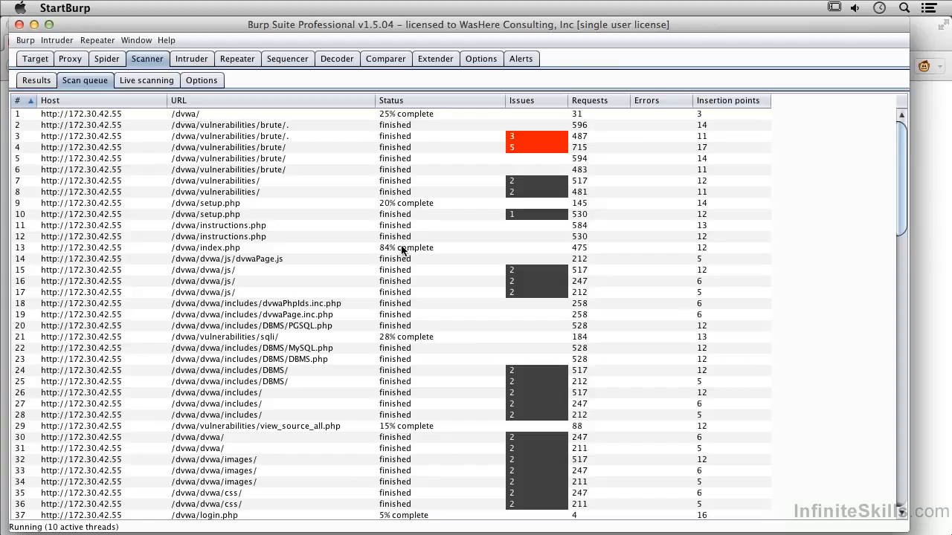
{"action": "scroll", "coordinate": [401, 250], "scroll_direction": "down", "scroll_amount": 7}
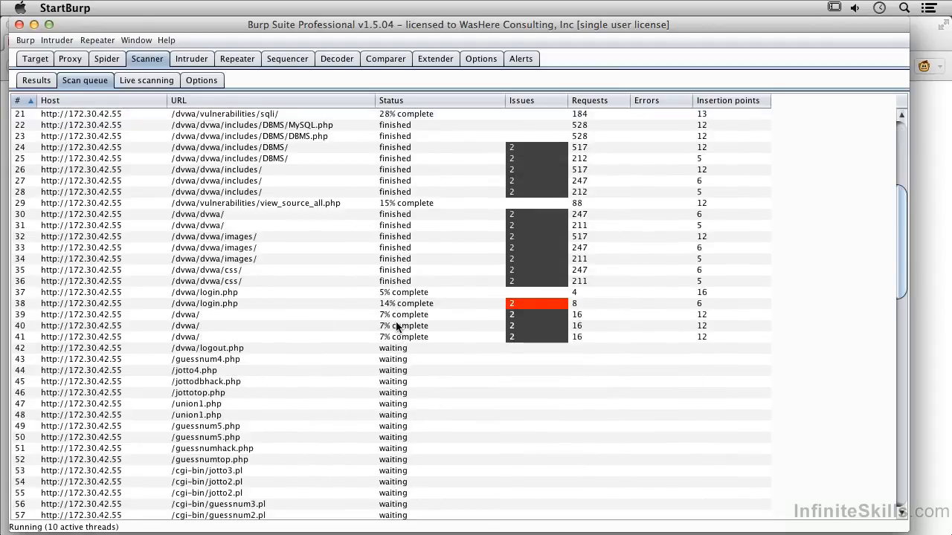
{"action": "scroll", "coordinate": [397, 322], "scroll_direction": "down", "scroll_amount": 1}
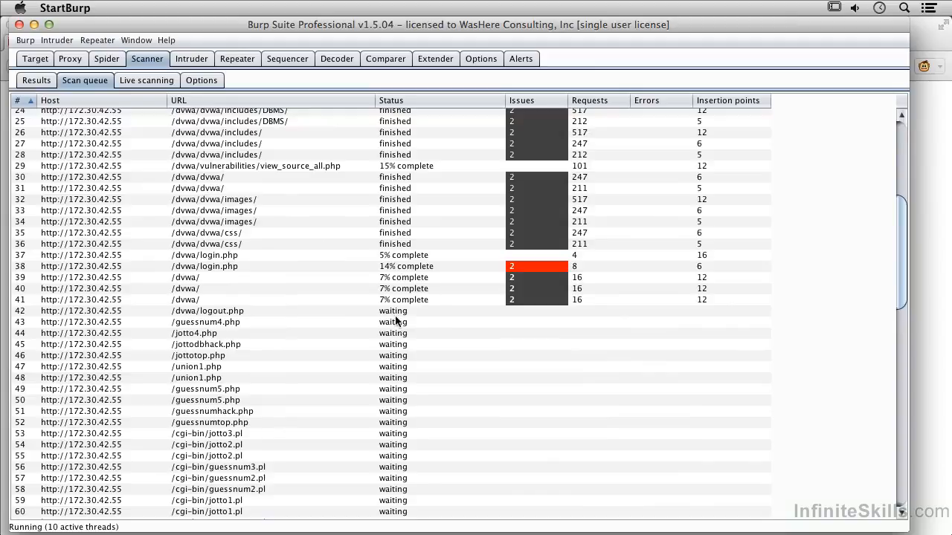
{"action": "scroll", "coordinate": [375, 354], "scroll_direction": "down", "scroll_amount": 5}
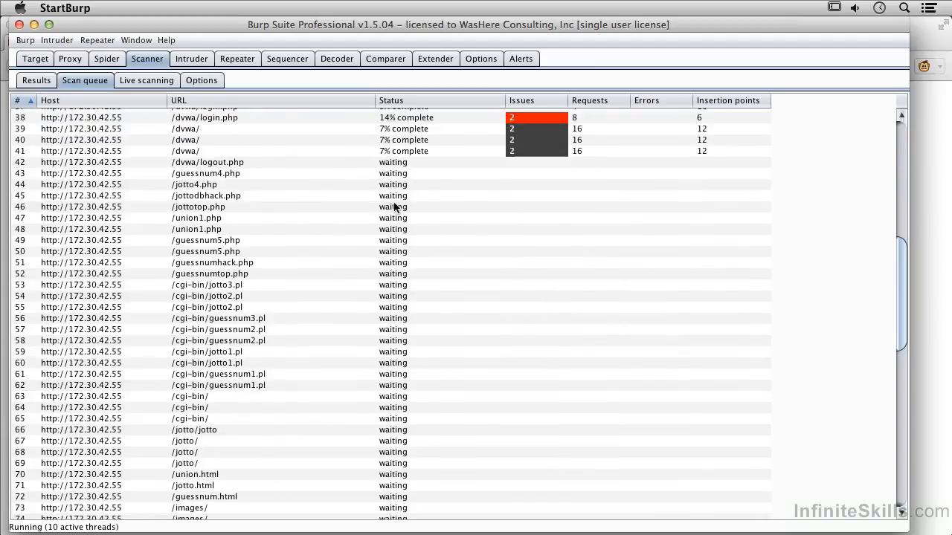
{"action": "scroll", "coordinate": [395, 207], "scroll_direction": "up", "scroll_amount": 7}
{"action": "scroll", "coordinate": [395, 208], "scroll_direction": "up", "scroll_amount": 6}
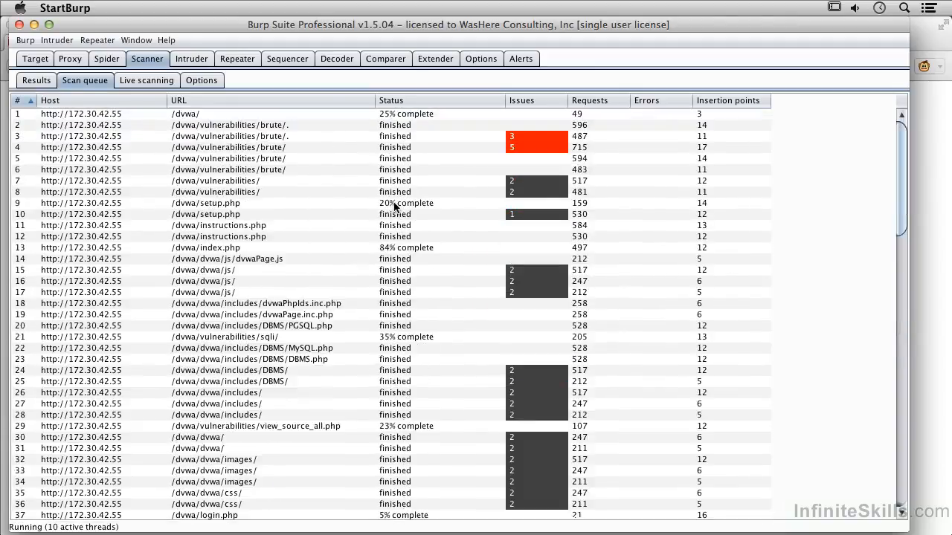
Back in Results, select index.php to read its tentative High SQL injection advisory via the Referer header
{"action": "left_click", "coordinate": [36, 80]}
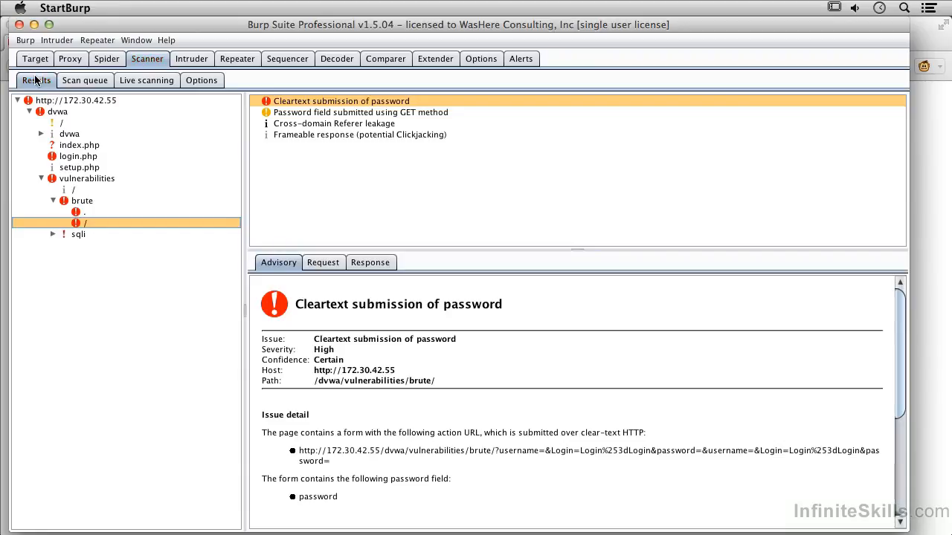
{"action": "left_click", "coordinate": [85, 146]}
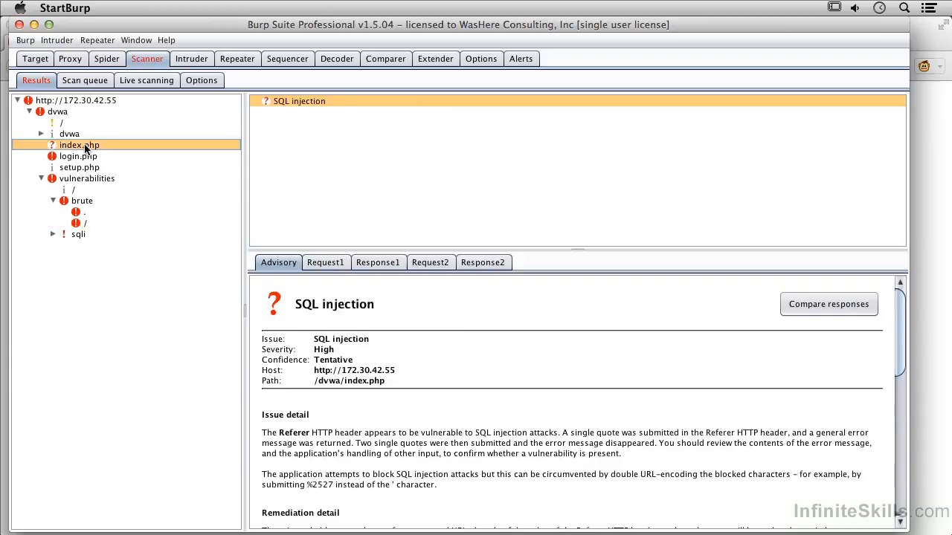